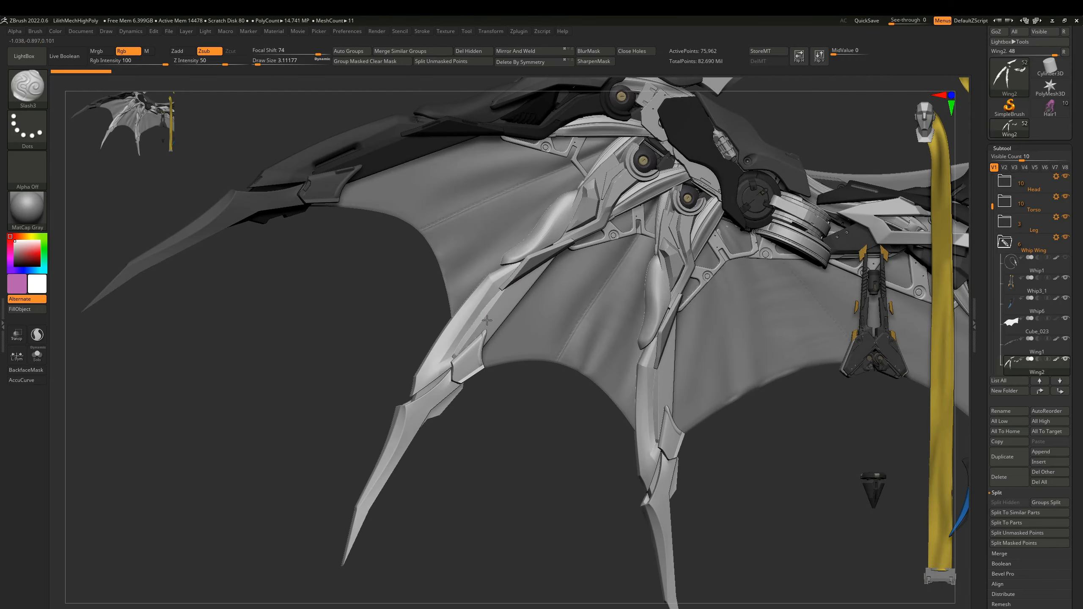
Examine the bone segments of the wing from several angles, with and without their polygroup wireframe.
right_click_drag(487, 320, 513, 313)
mouse_move(445, 313)
right_mouse_down()
mouse_move(533, 323)
mouse_move(465, 314)
mouse_move(514, 345)
mouse_move(450, 397)
right_mouse_up()
key("shift+f")
key("shift+f")
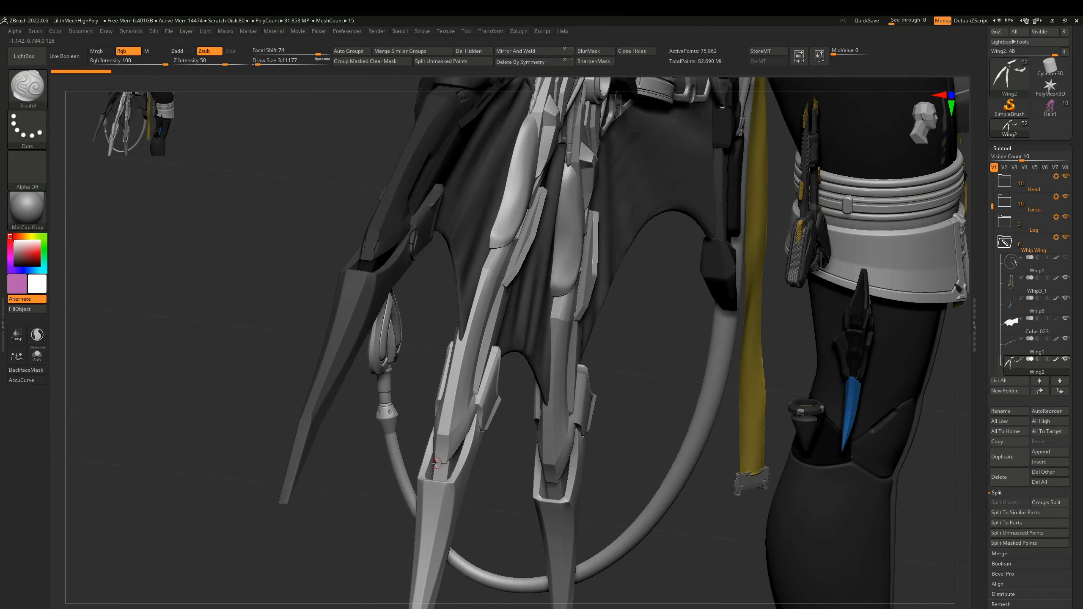
right_click_drag(400, 461, 444, 381)
key("shift+f")
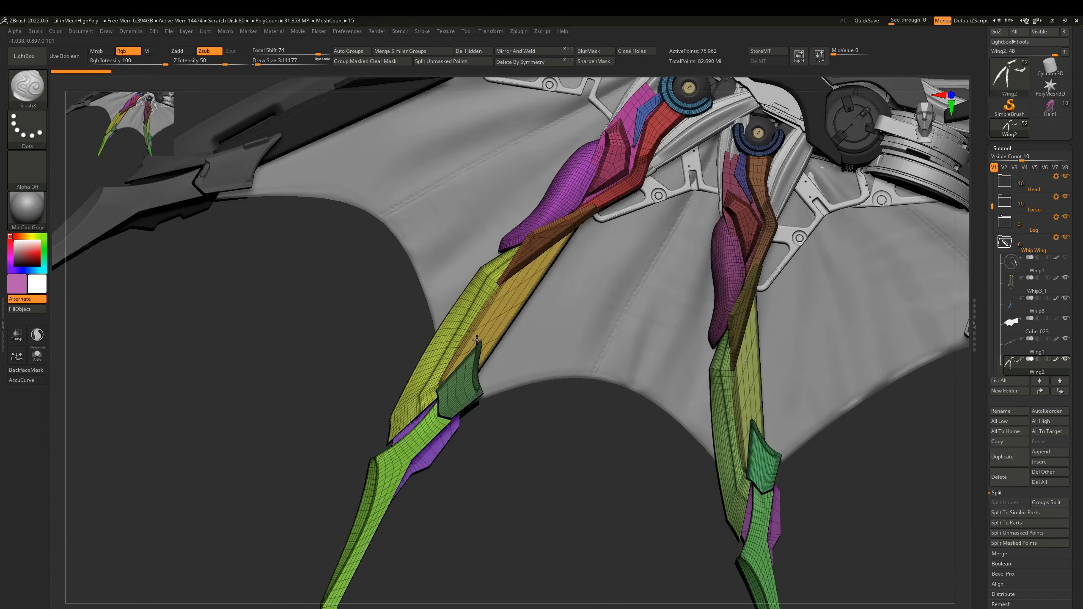
right_click_drag(503, 329, 471, 314)
key("shift+f")
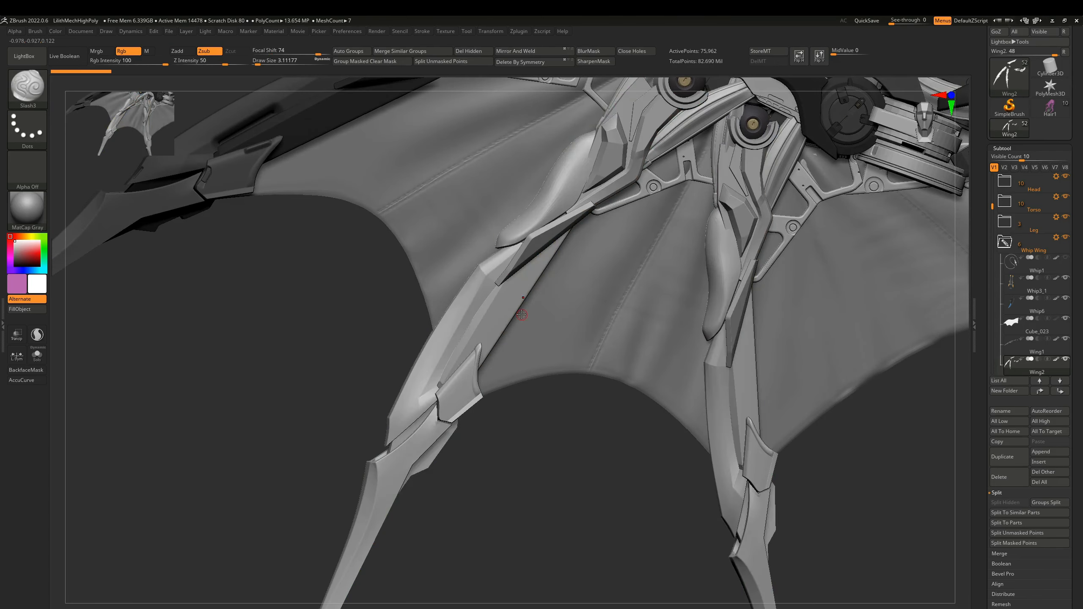
Try painting black cross stripes over the lower wing bone with the Paint brush.
key("b")
left_click(500, 510)
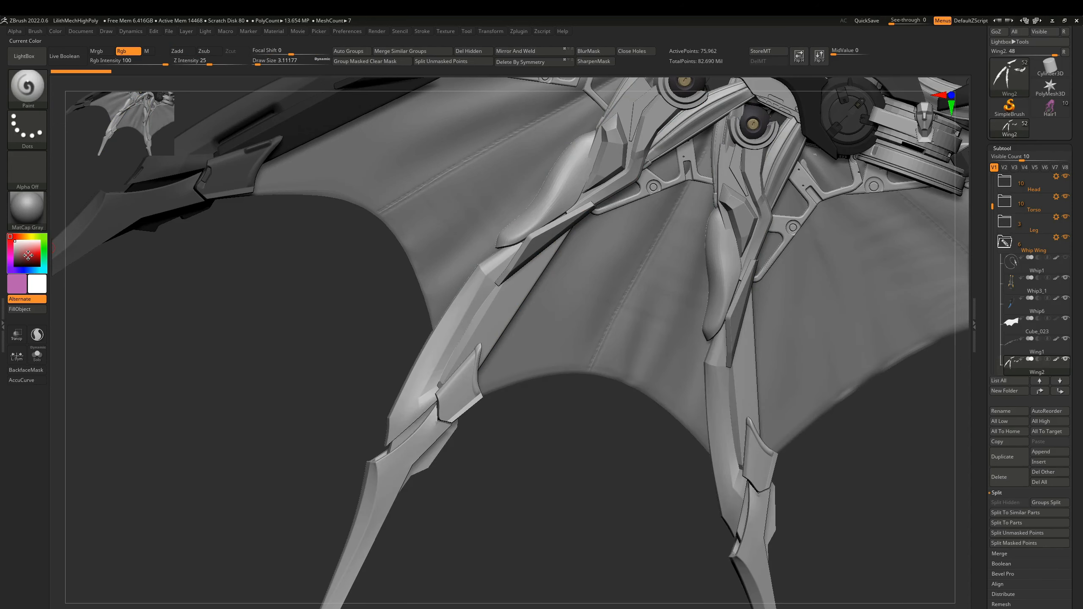
left_click_drag(28, 255, 16, 263)
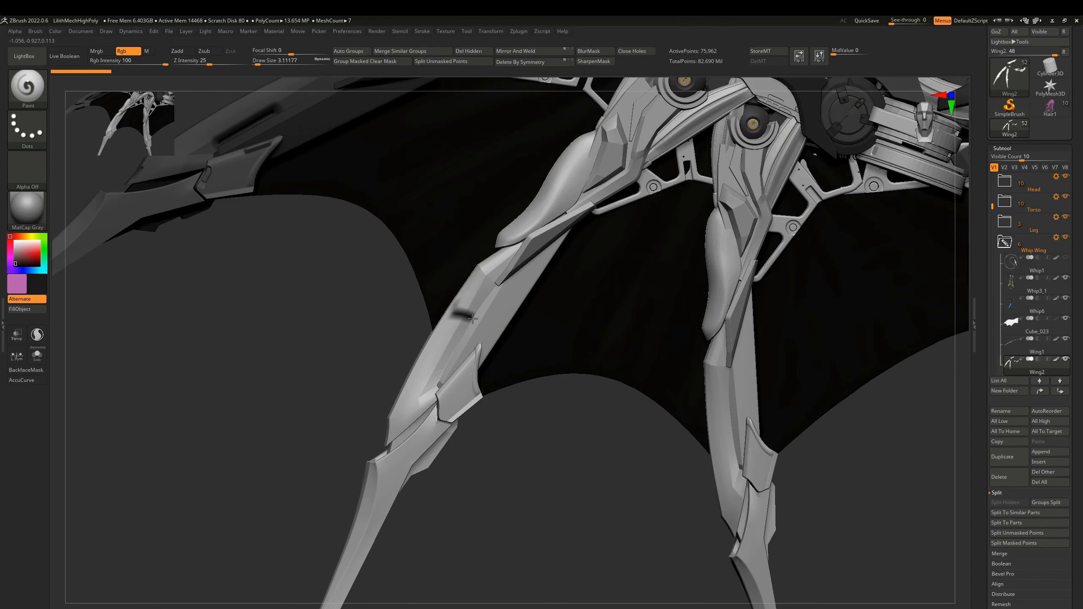
left_click_drag(473, 318, 506, 336)
key("ctrl+z")
left_click_drag(445, 313, 505, 342)
left_click_drag(431, 342, 497, 371)
left_click_drag(403, 386, 465, 409)
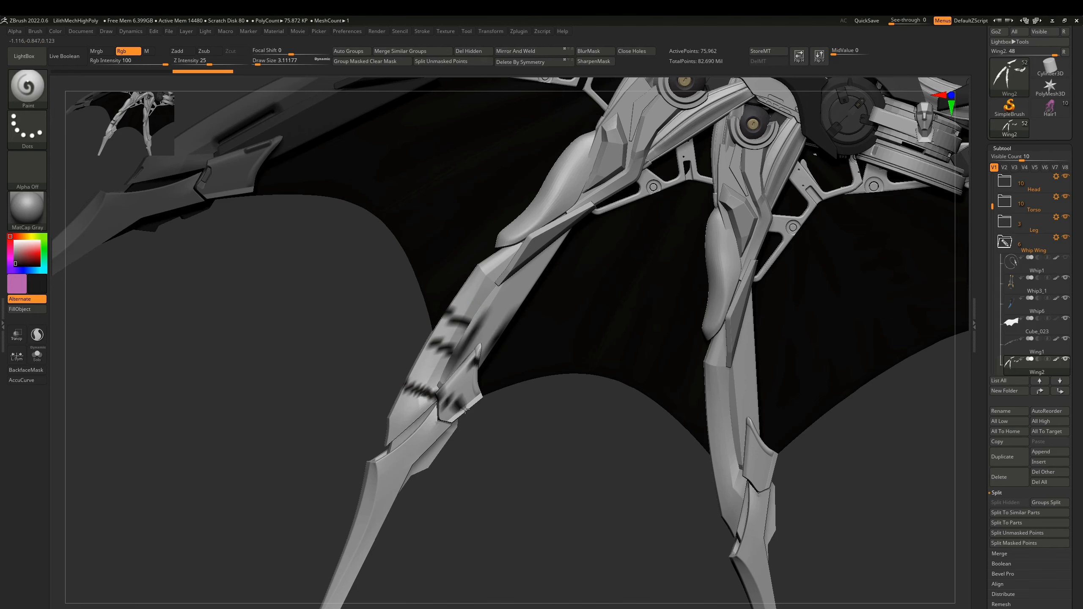
left_click_drag(470, 280, 501, 283)
Undo the black stripes on the wing bone and reset the paint colour to white.
key("ctrl+z")
key("ctrl+z")
key("ctrl+z")
key("ctrl+z")
key("ctrl+z")
key("ctrl+z")
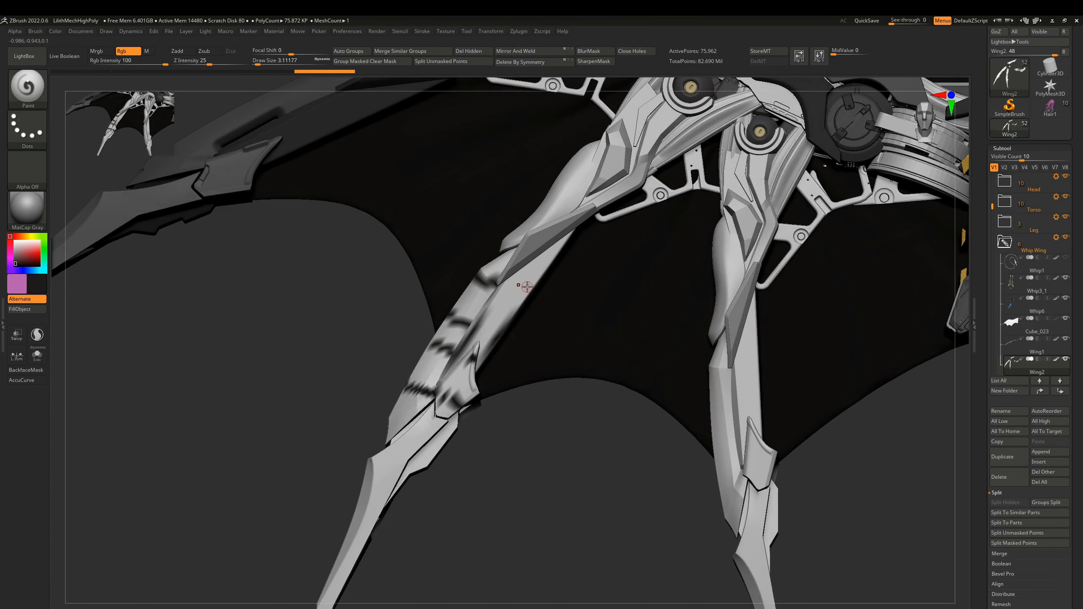
right_click_drag(499, 319, 522, 297)
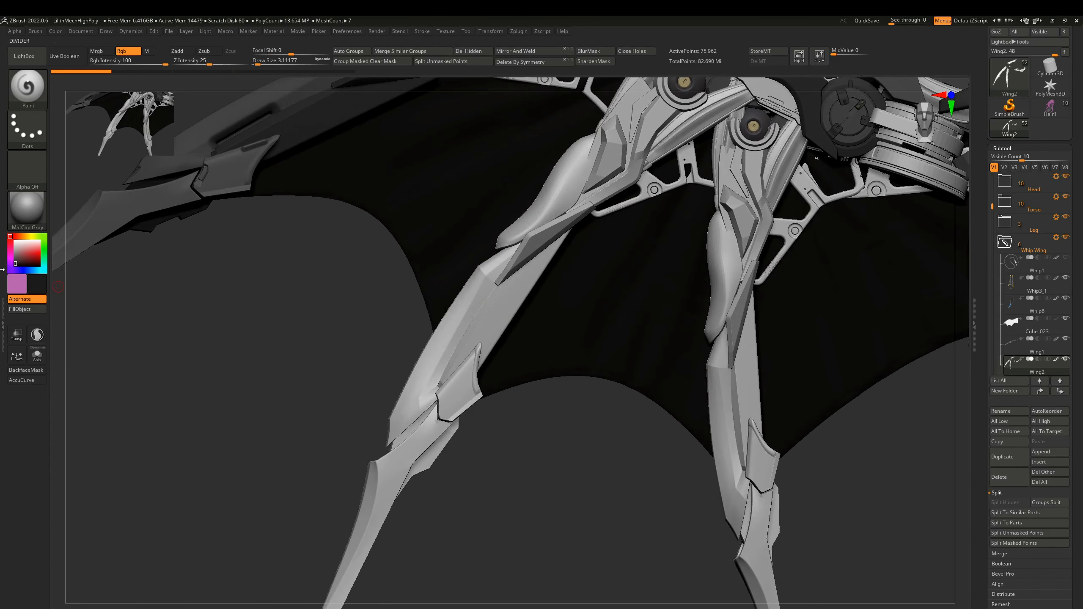
left_click(11, 240)
Make the chest piece of the torso the active subtool and bring it into close view.
mouse_move(531, 337)
right_mouse_down()
mouse_move(462, 304)
mouse_move(494, 304)
mouse_move(469, 312)
mouse_move(502, 316)
mouse_move(492, 292)
mouse_move(453, 335)
mouse_move(469, 341)
mouse_move(468, 313)
mouse_move(497, 313)
mouse_move(427, 337)
mouse_move(531, 341)
mouse_move(464, 397)
right_mouse_up()
right_click_drag(645, 262, 233, 556, "alt")
left_click(635, 308, "alt")
mouse_move(650, 305)
right_mouse_down()
mouse_move(636, 303)
mouse_move(669, 335)
mouse_move(534, 330)
right_mouse_up()
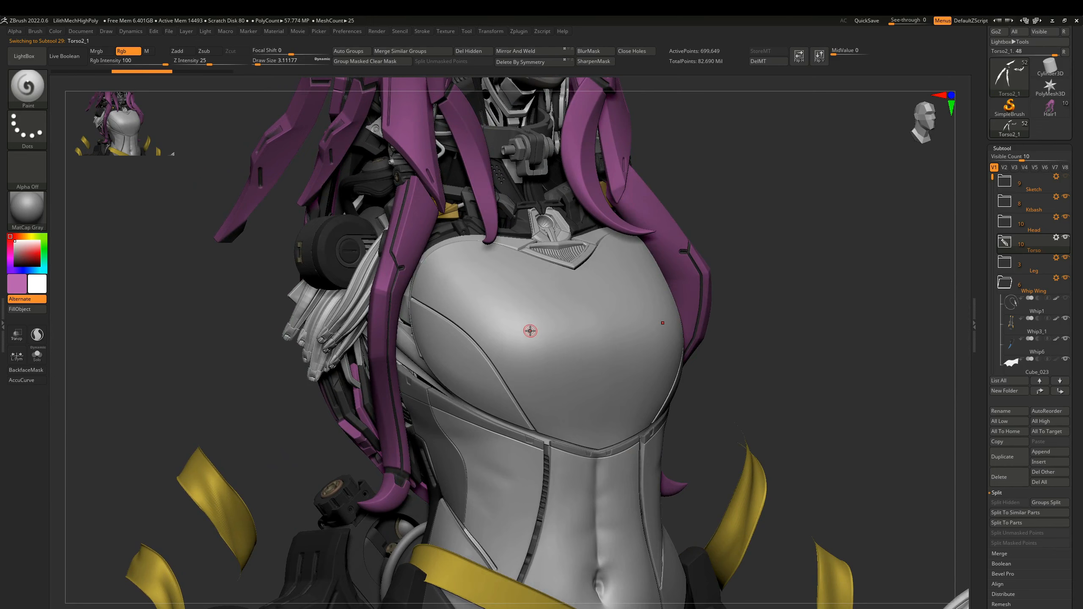
right_click_drag(527, 329, 429, 332, "ctrl")
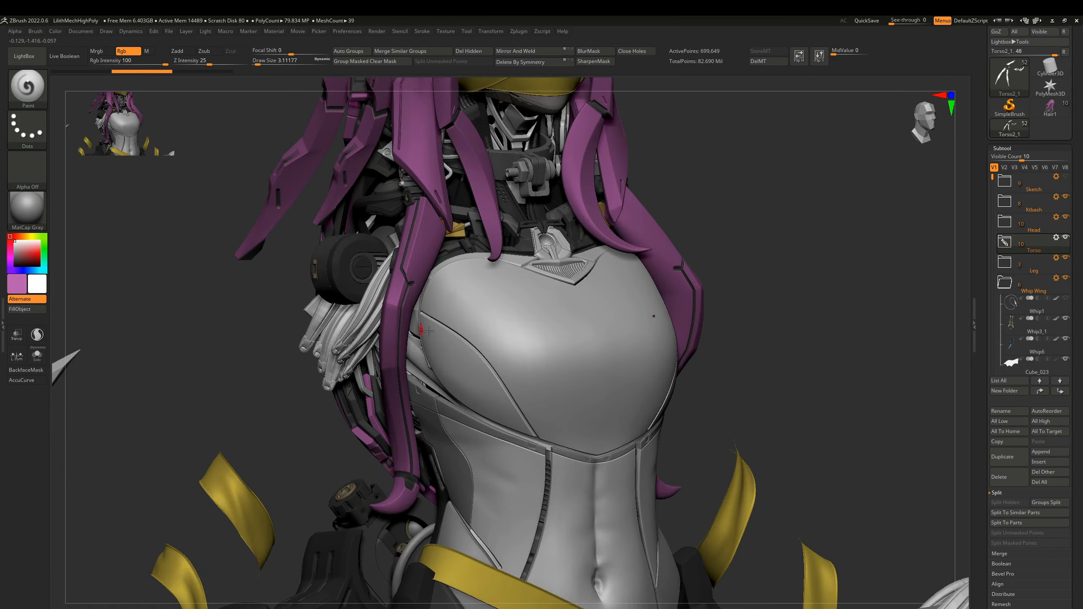
right_click_drag(524, 312, 448, 299)
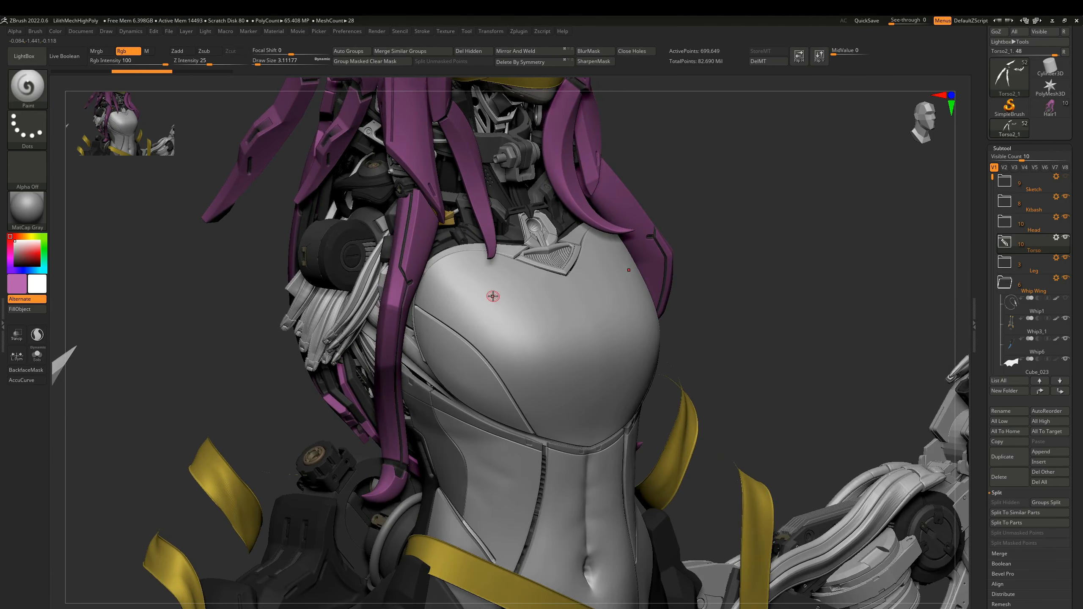
mouse_move(461, 299)
right_mouse_down()
mouse_move(454, 288)
mouse_move(525, 309)
right_mouse_up()
Inspect the chest piece's topology at lower and full subdivision levels, with and without the polyframe.
key("shift+f")
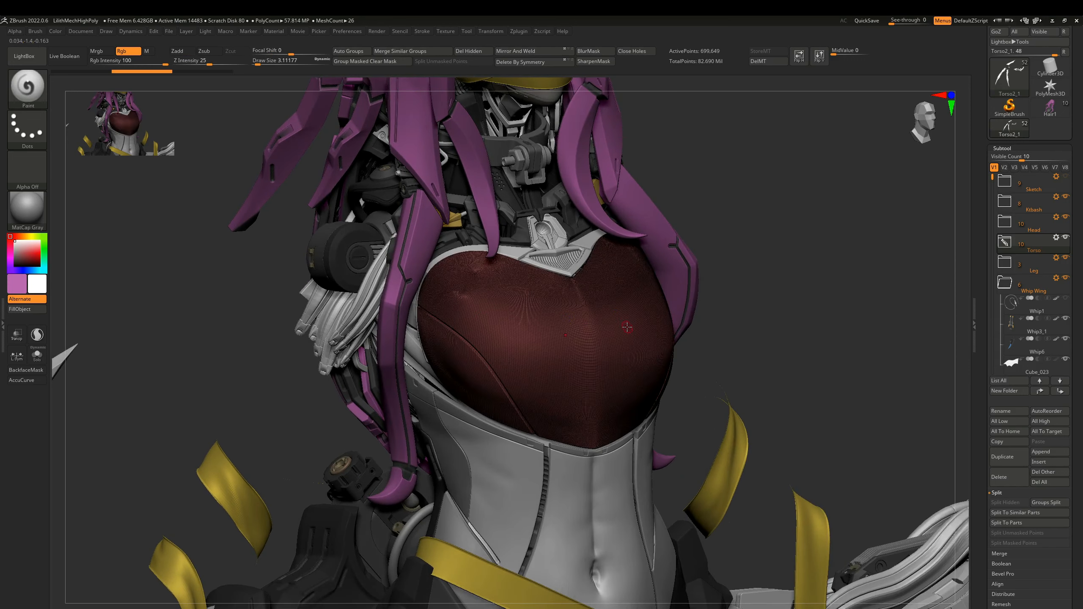
key("shift+f")
mouse_move(526, 324)
right_mouse_down()
mouse_move(479, 341)
mouse_move(509, 295)
mouse_move(443, 320)
mouse_move(476, 346)
right_mouse_up()
key("shift")
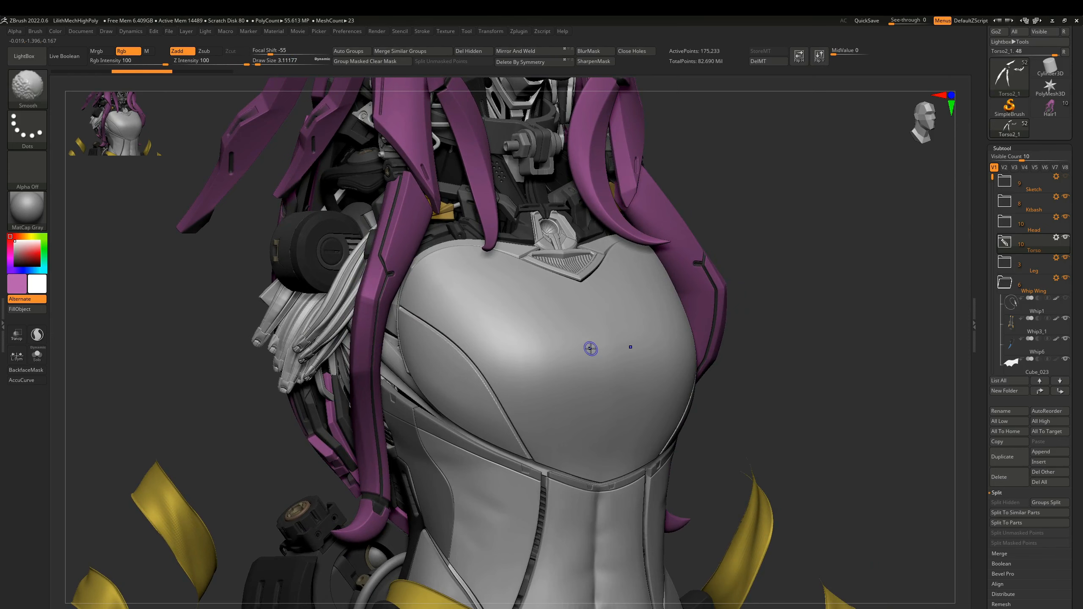
key("shift+d")
key("shift+f")
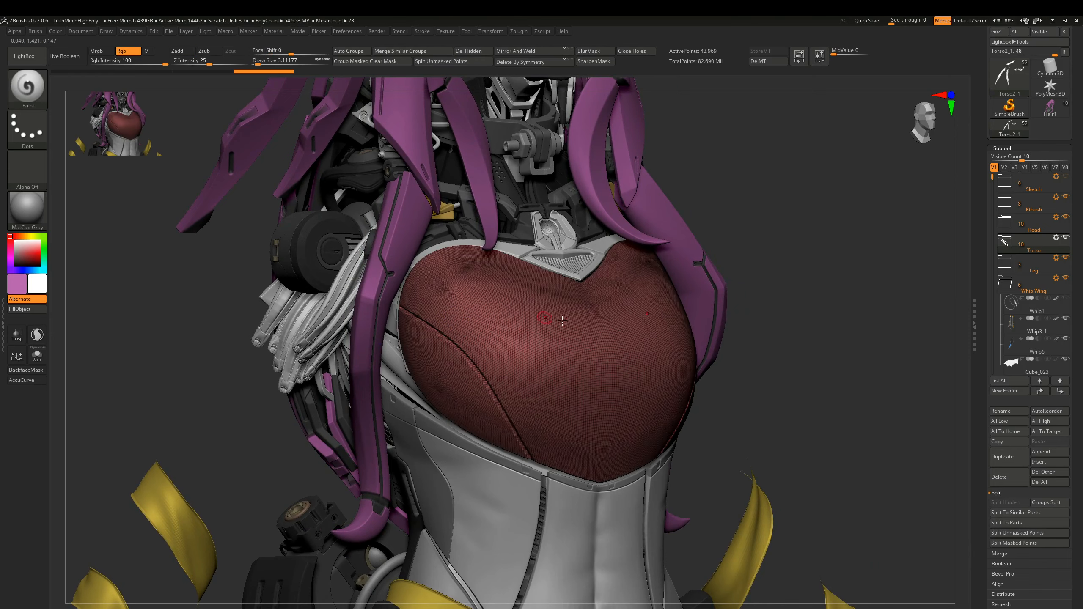
right_click_drag(527, 321, 446, 345)
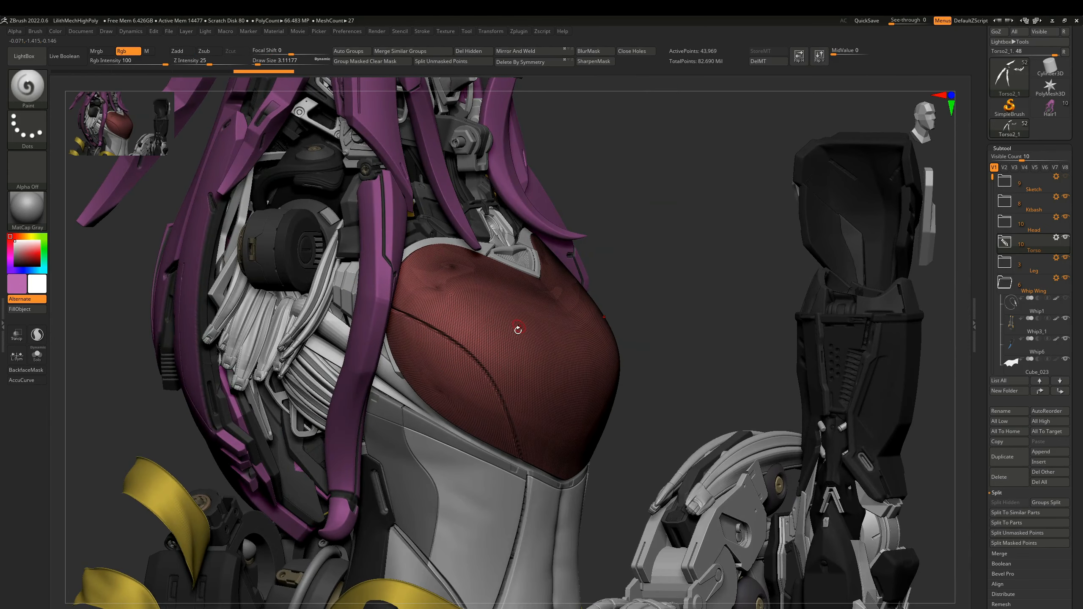
key("d")
key("d")
key("shift+f")
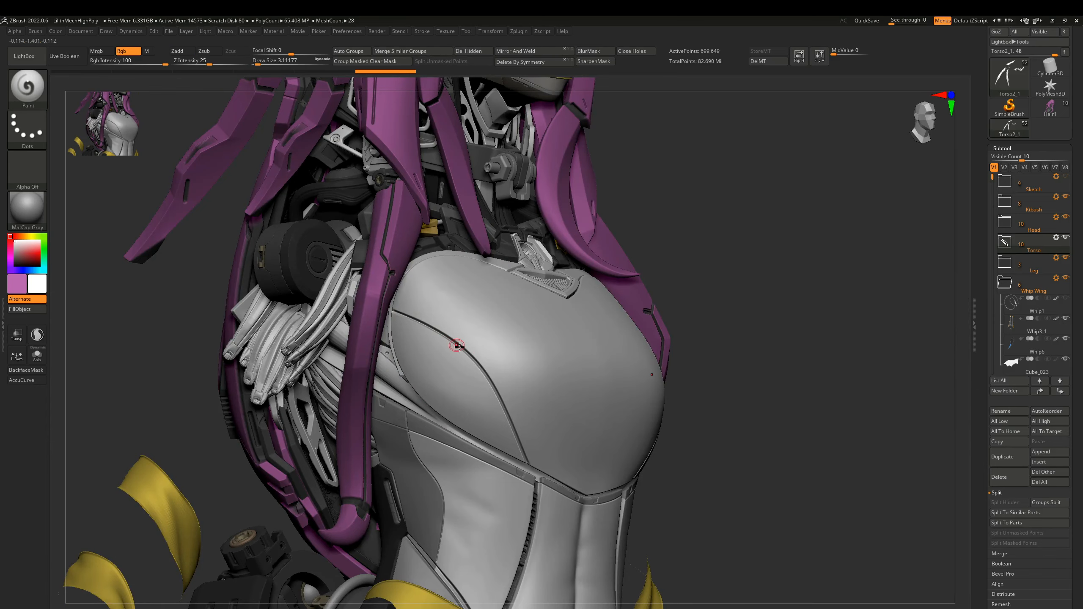
right_click_drag(471, 361, 376, 315)
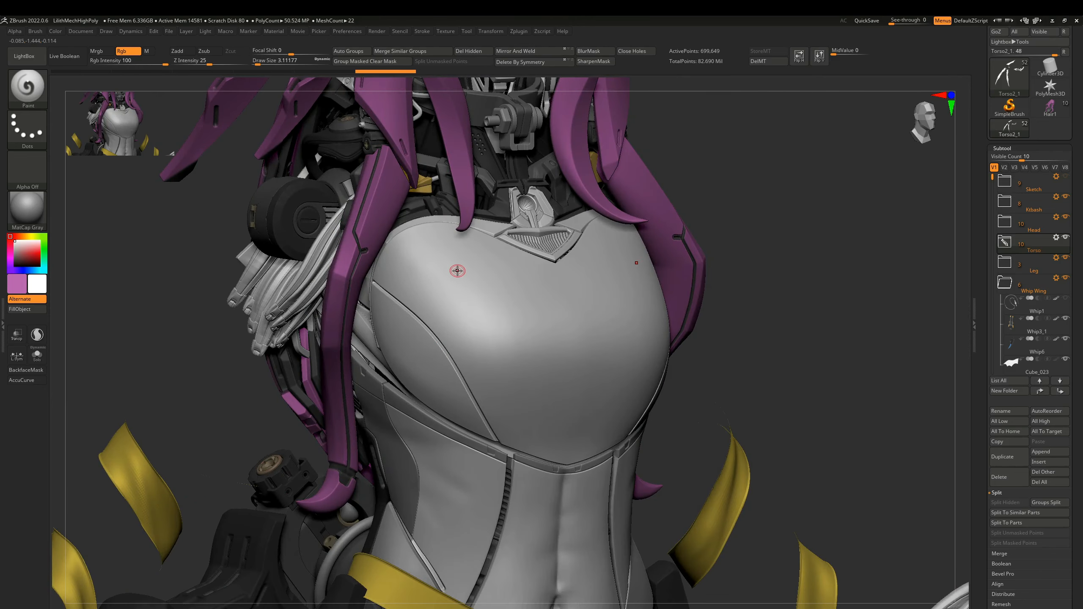
right_click_drag(435, 336, 446, 262)
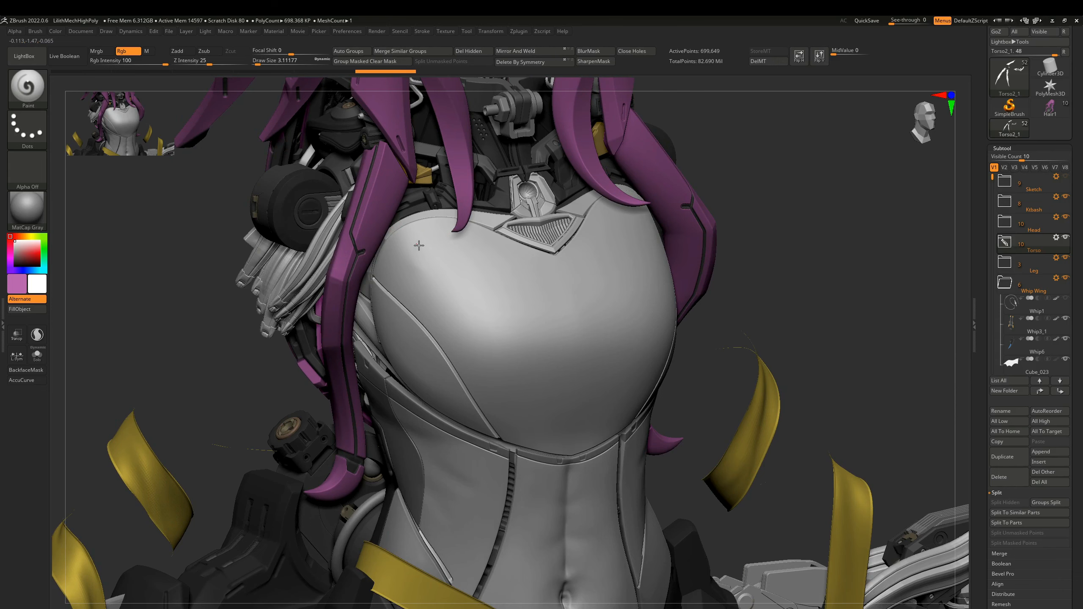
Try carving two long curved grooves from the upper chest down to the lower seam with the Slash3 brush.
key("b")
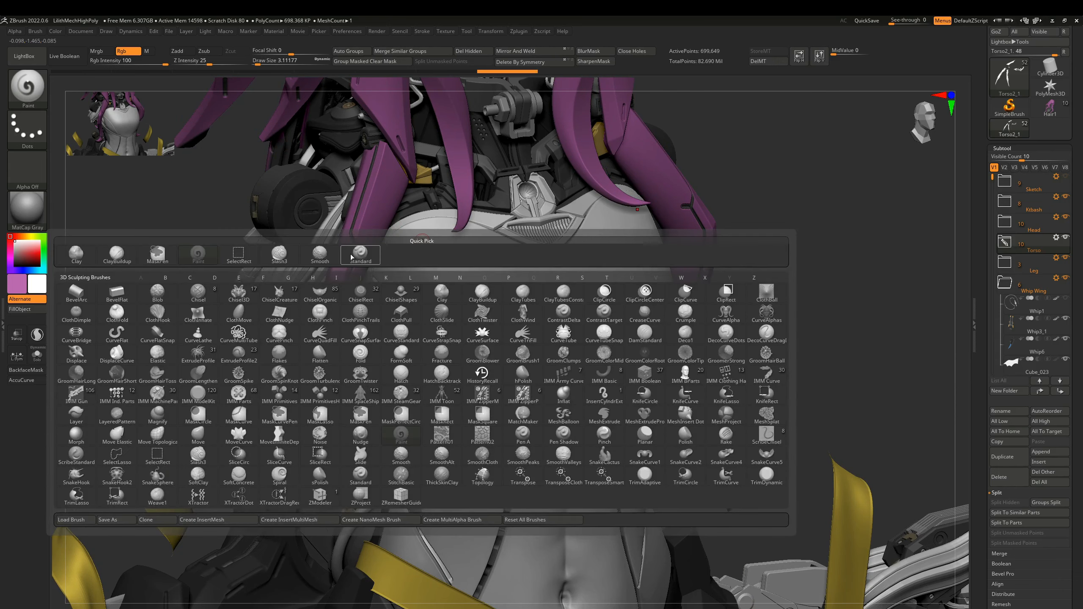
left_click(279, 253)
mouse_move(405, 232)
left_mouse_down()
mouse_move(482, 298)
mouse_move(512, 346)
mouse_move(525, 444)
left_mouse_up()
right_click_drag(488, 406, 428, 301)
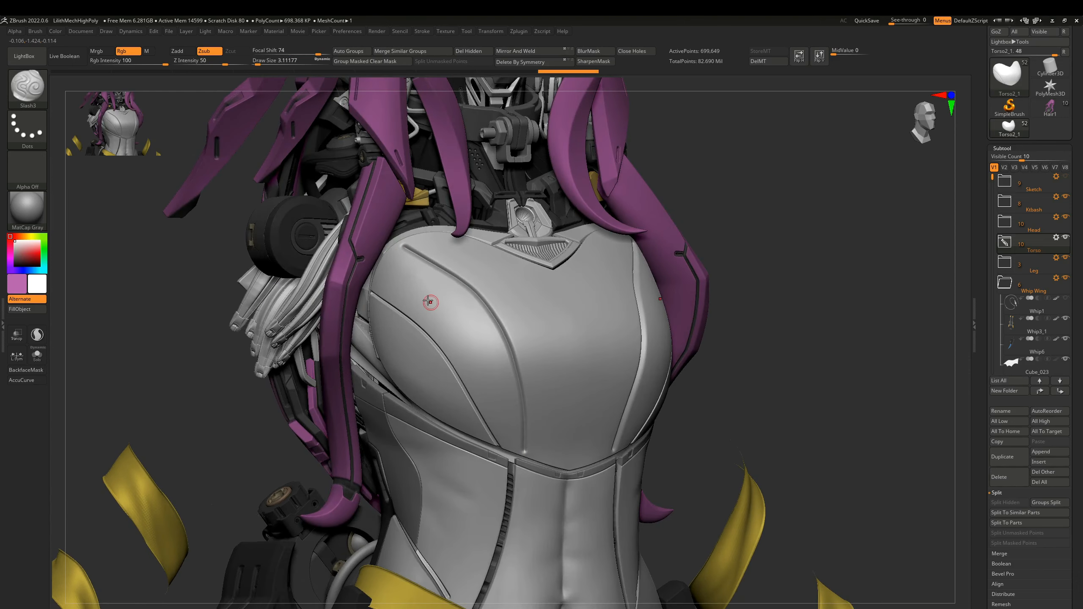
mouse_move(409, 282)
left_mouse_down()
mouse_move(467, 347)
mouse_move(498, 415)
mouse_move(500, 455)
left_mouse_up()
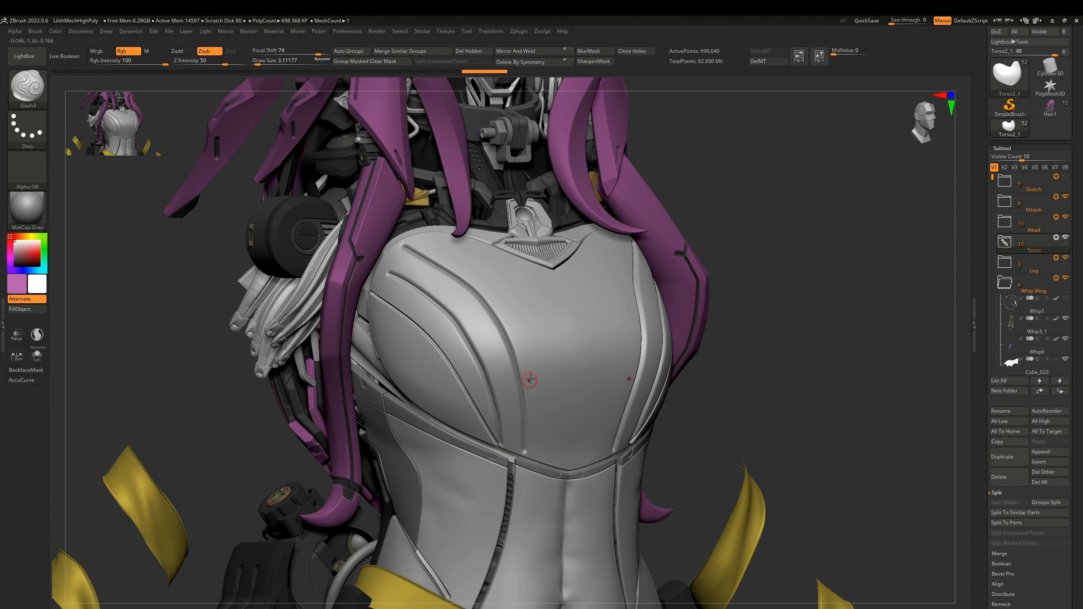
right_click_drag(529, 331, 498, 330)
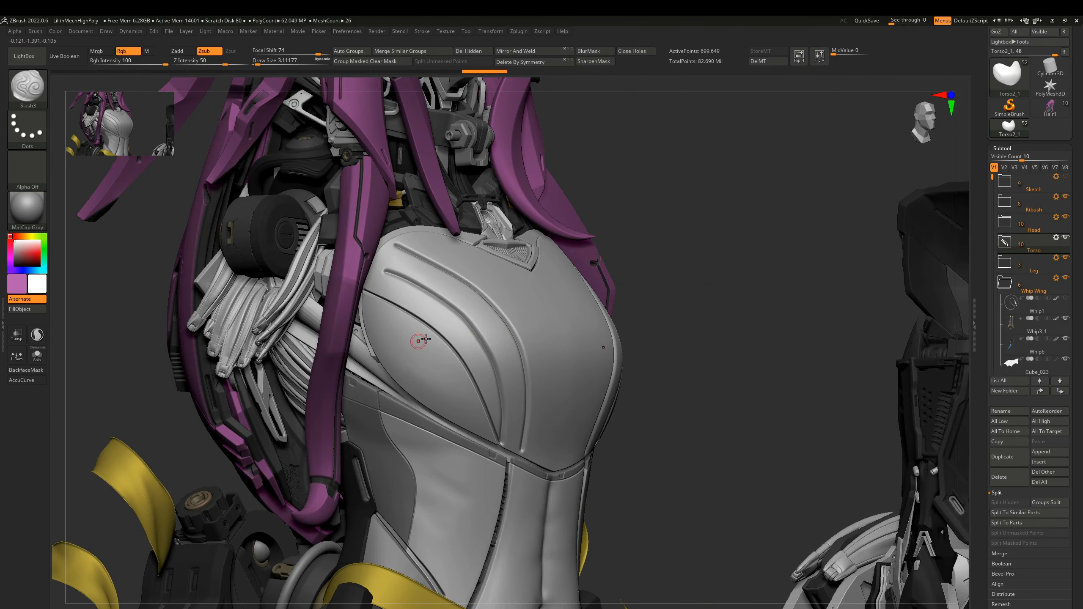
key("ctrl+z")
right_click_drag(452, 324, 459, 328)
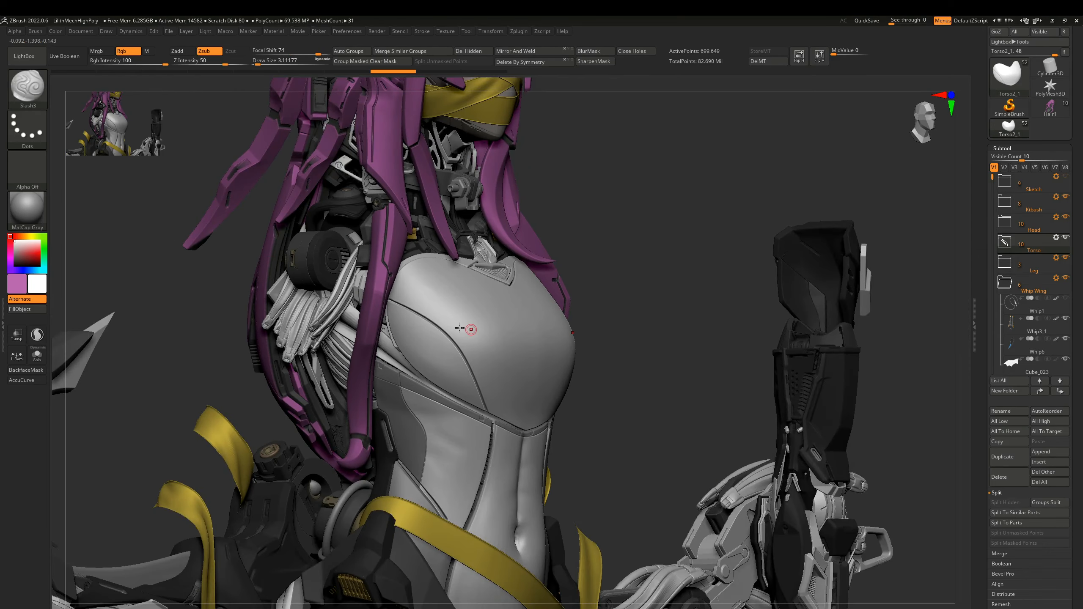
Try carving a series of parallel curved grooves across the front of the chest piece, and undo them.
right_click_drag(504, 280, 464, 301)
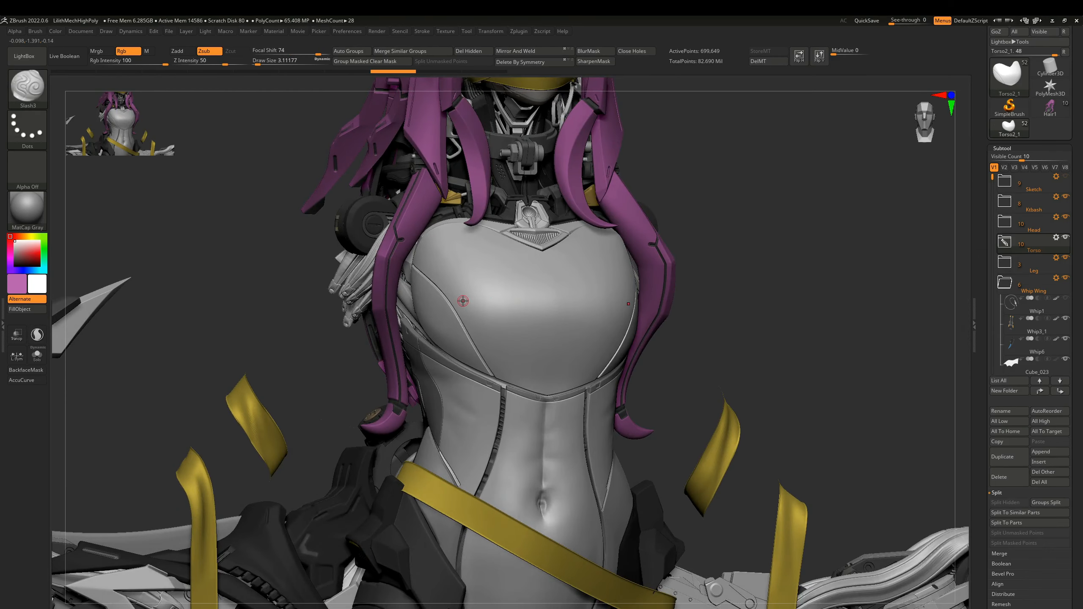
left_click_drag(462, 266, 500, 342)
key("ctrl+z")
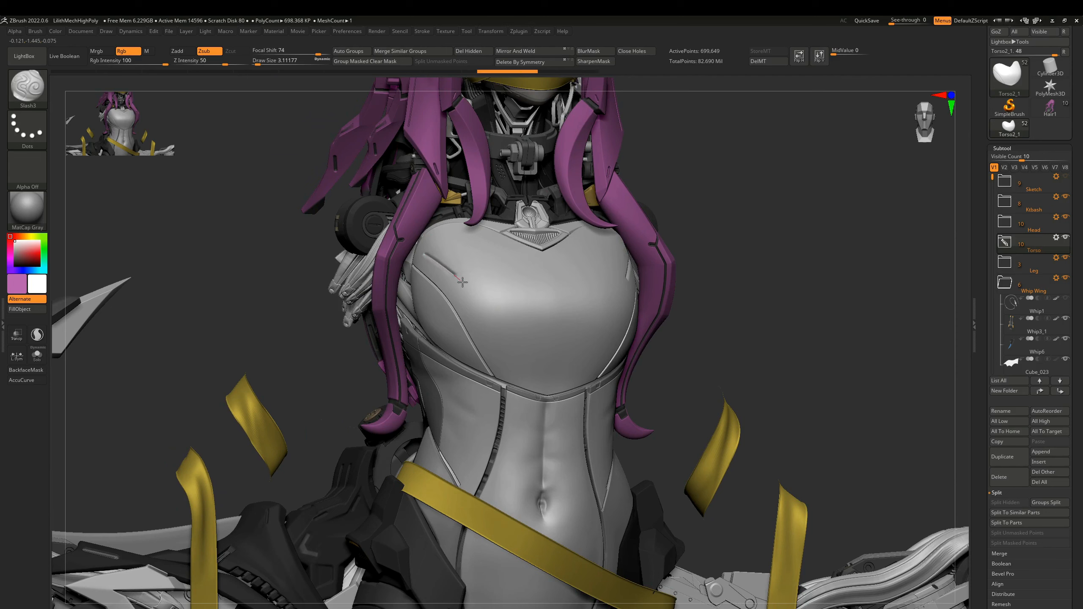
left_click_drag(463, 282, 500, 356)
mouse_move(437, 238)
left_mouse_down()
mouse_move(481, 273)
mouse_move(510, 319)
mouse_move(544, 332)
left_mouse_up()
right_click_drag(544, 333, 589, 327)
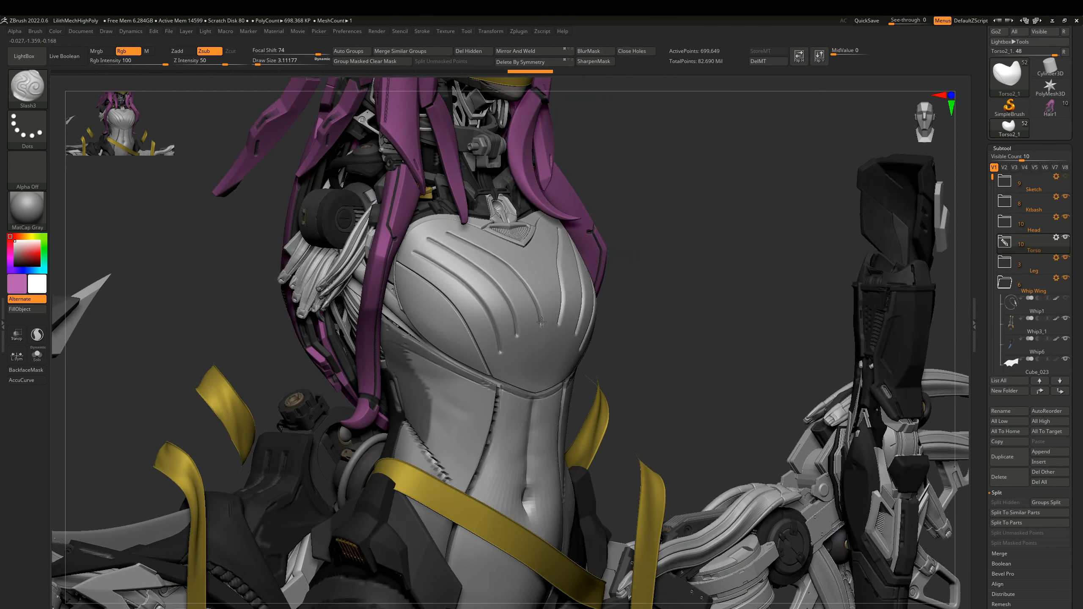
key("ctrl+z")
key("ctrl+z")
key("ctrl+z")
right_click_drag(529, 309, 510, 313, "ctrl")
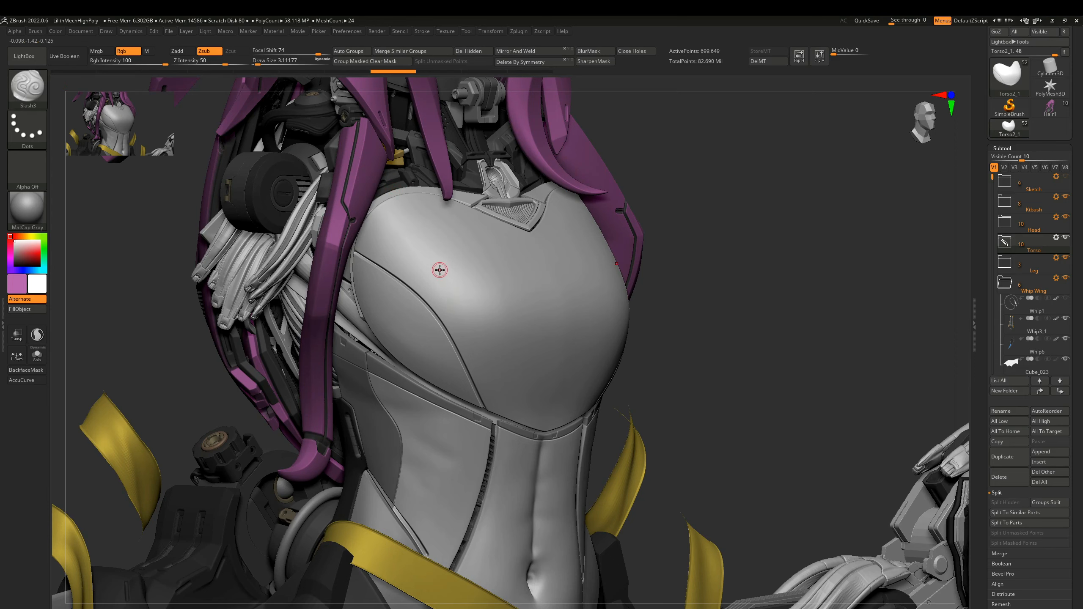
Switch to the Standard brush and open the Substance Alpha folder among the LightBox alphas.
left_click(23, 56)
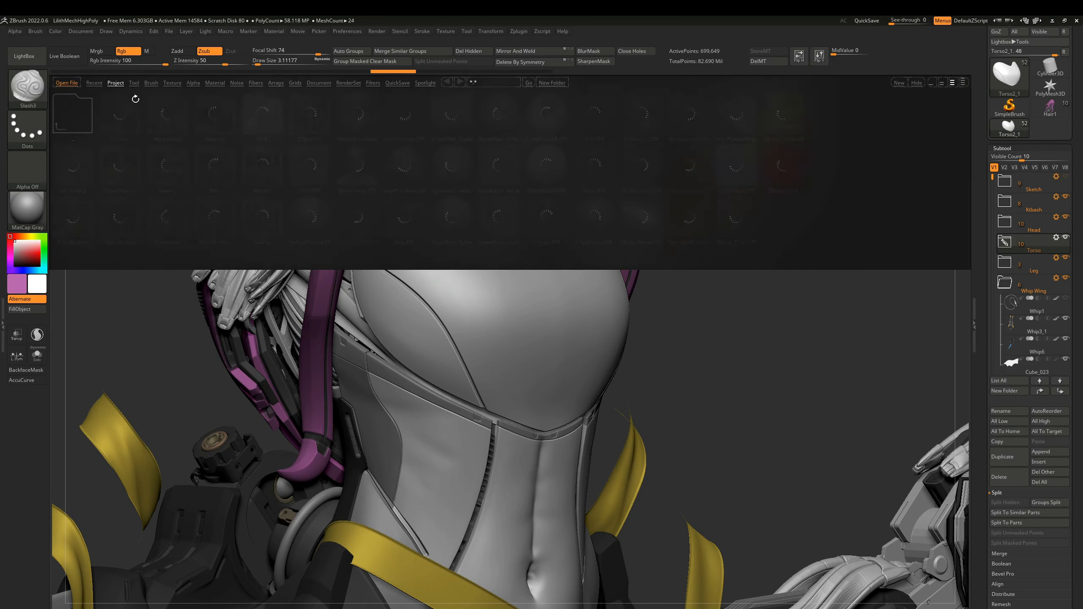
left_click(192, 83)
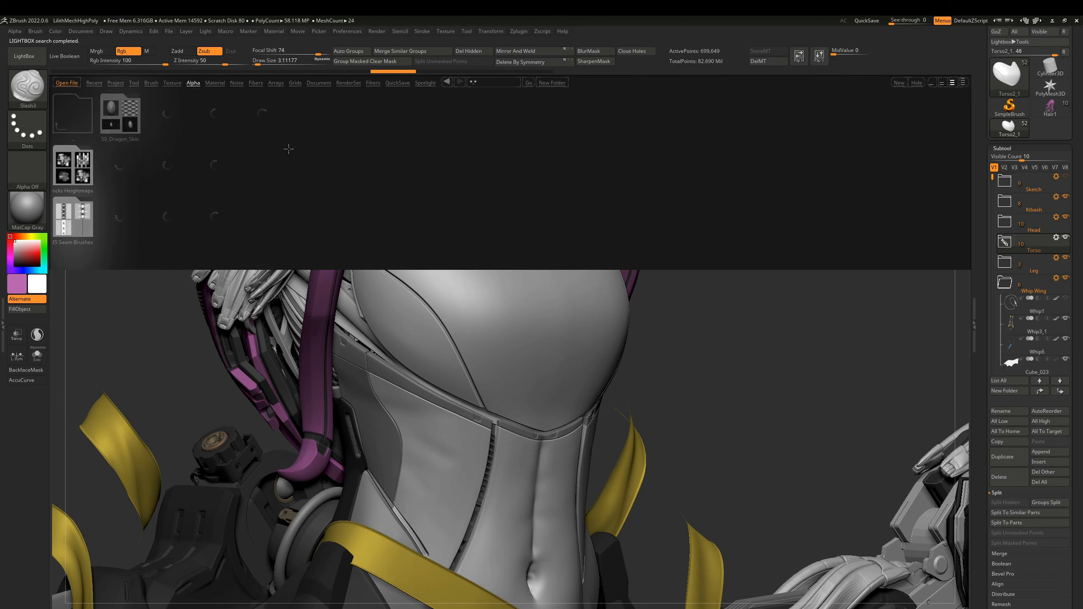
key("b")
key("s")
key("t")
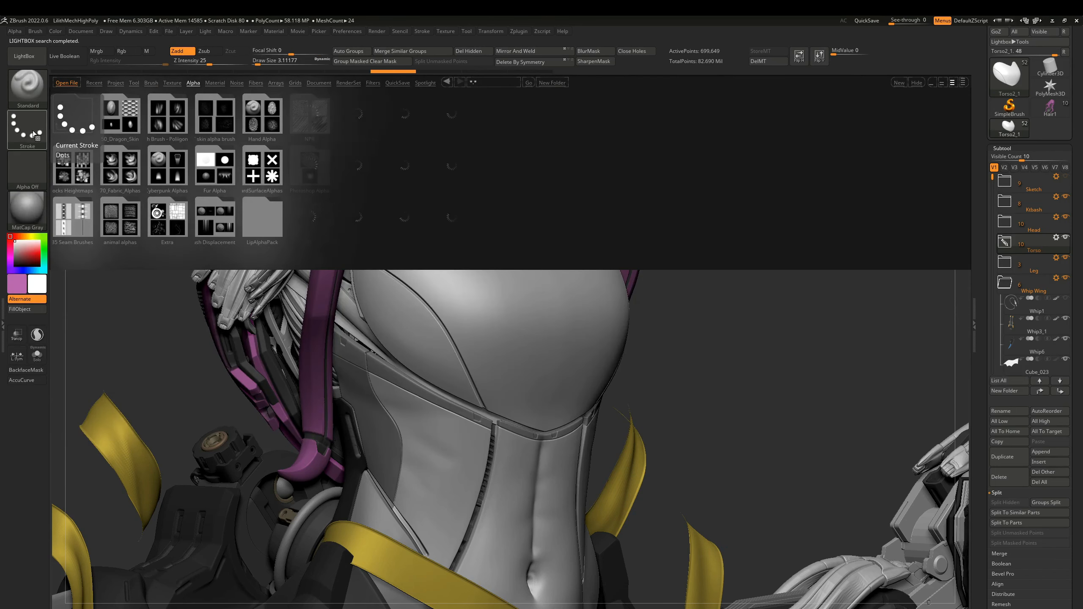
double_click(347, 171)
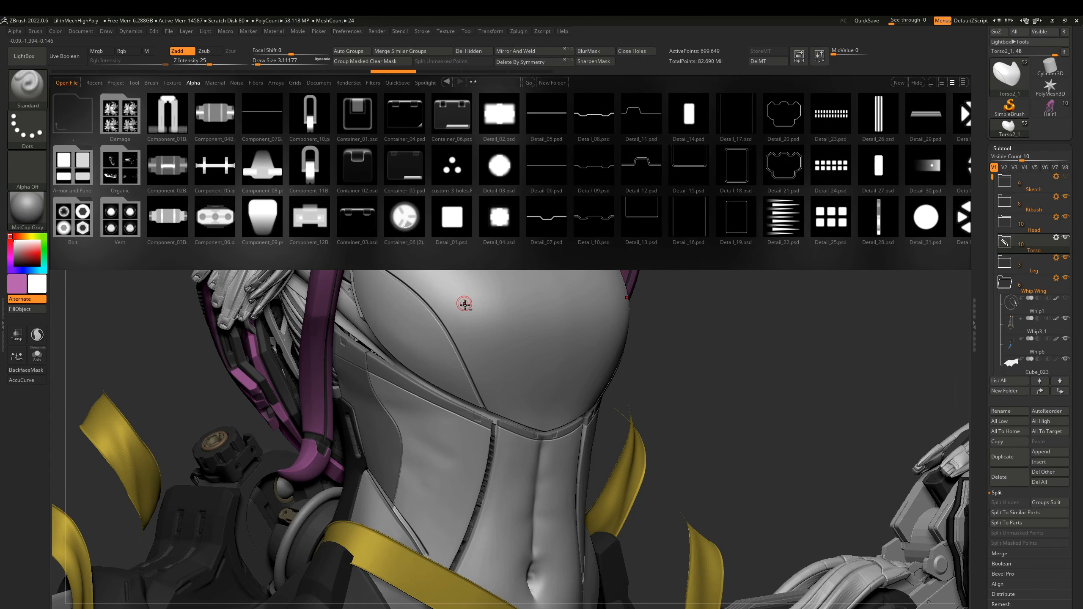
Browse the Substance Alpha folder and set the Standard brush to the DragRect stroke with the Detail_39 alpha.
right_click_drag(465, 304, 478, 440, "alt")
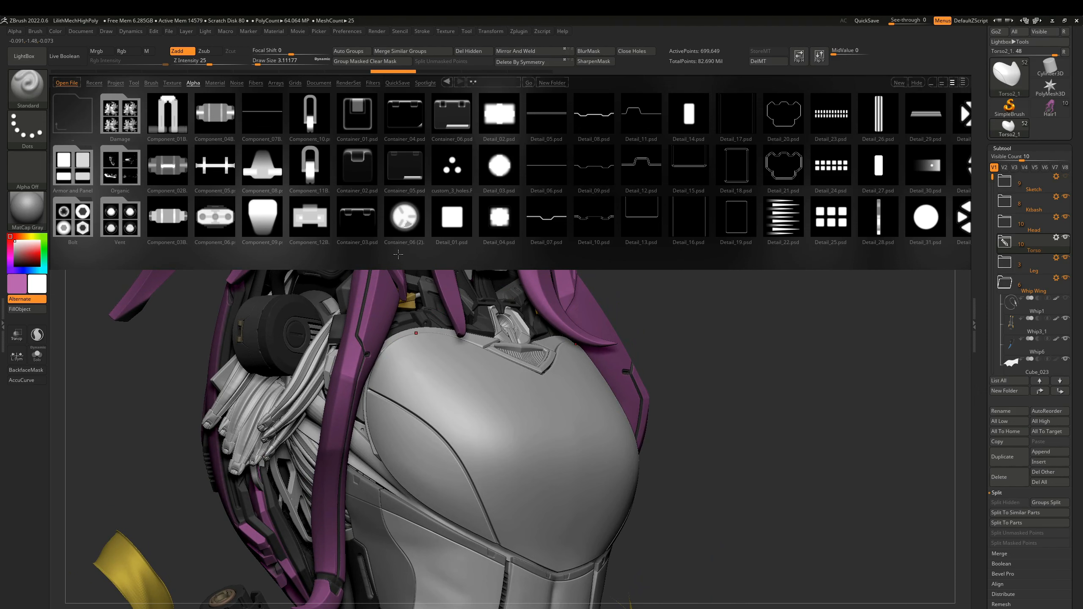
right_click_drag(508, 407, 495, 367, "alt")
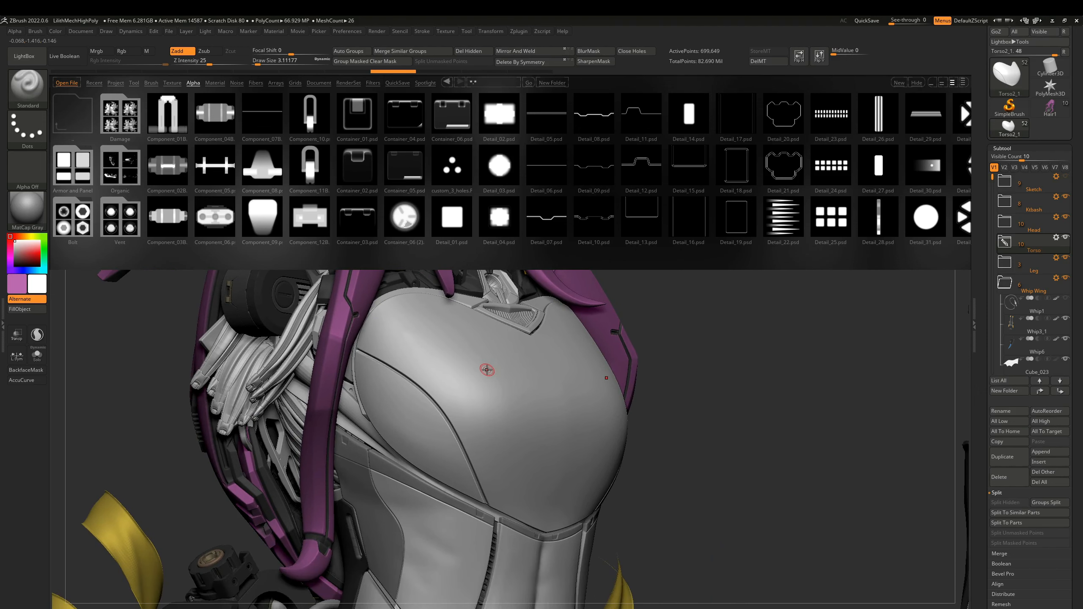
left_click_drag(592, 230, 494, 229)
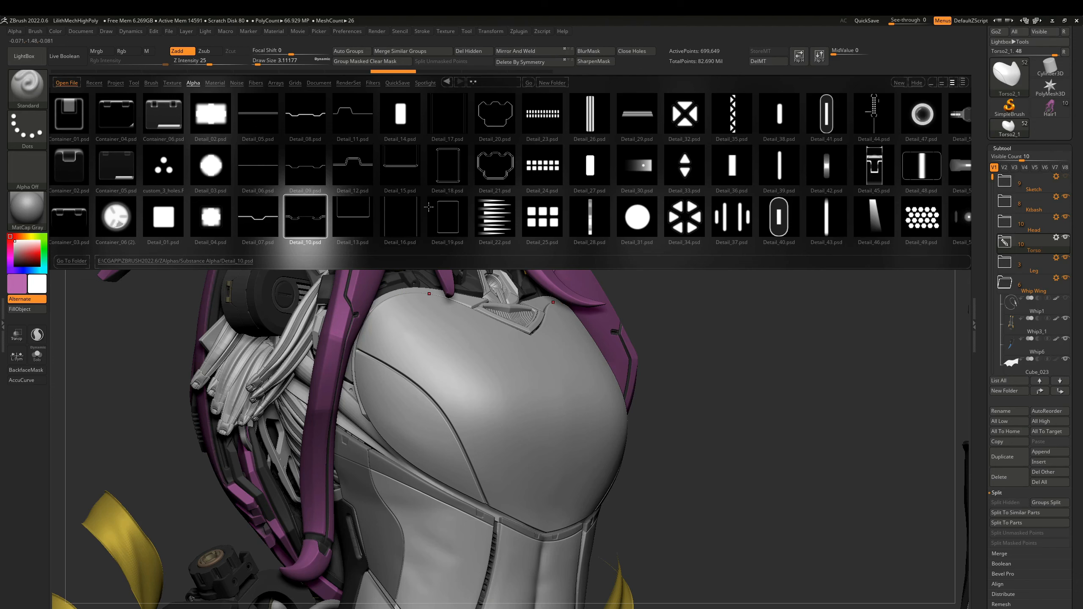
left_click_drag(553, 216, 351, 215)
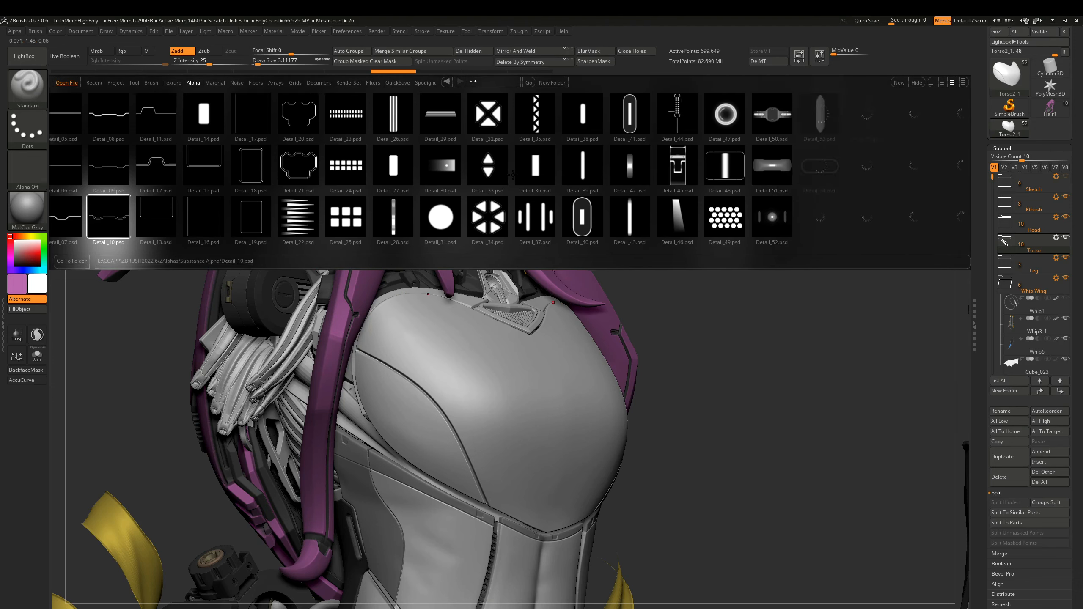
left_click_drag(625, 197, 474, 199)
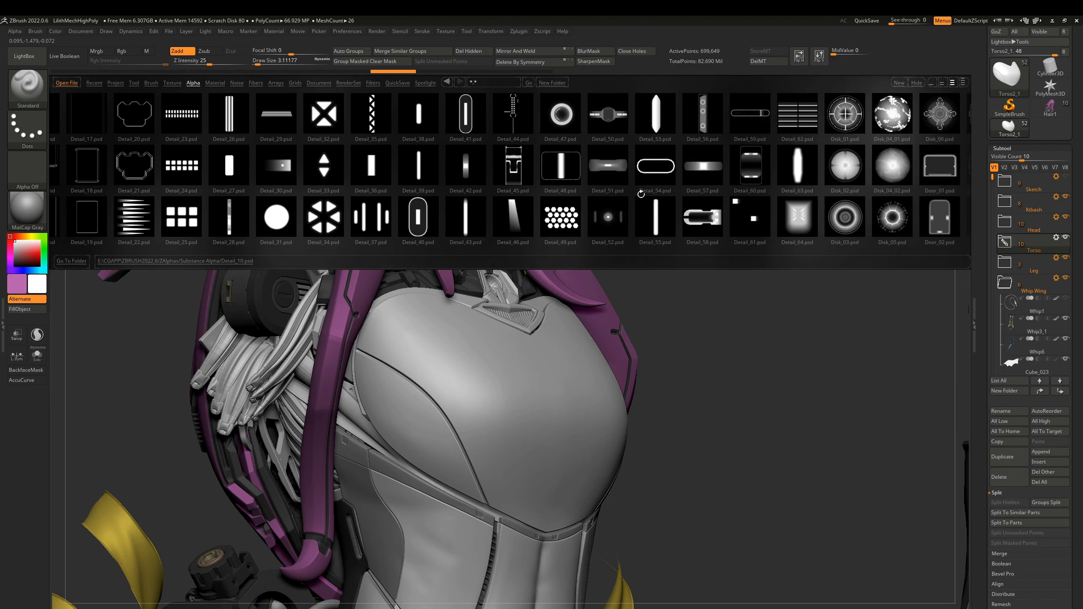
left_click_drag(673, 190, 508, 176)
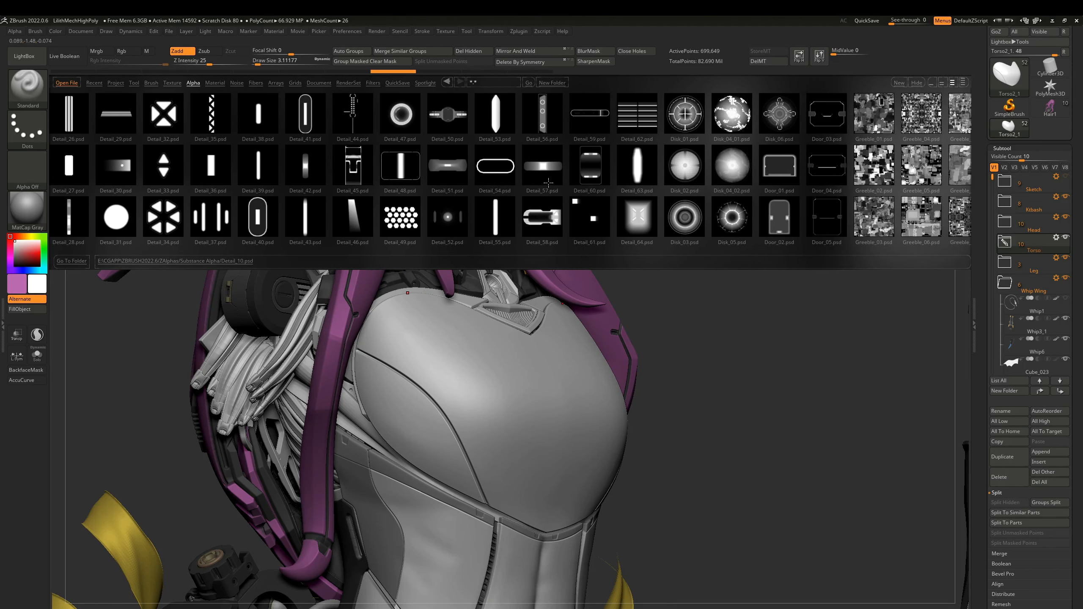
right_click_drag(443, 390, 445, 344, "alt")
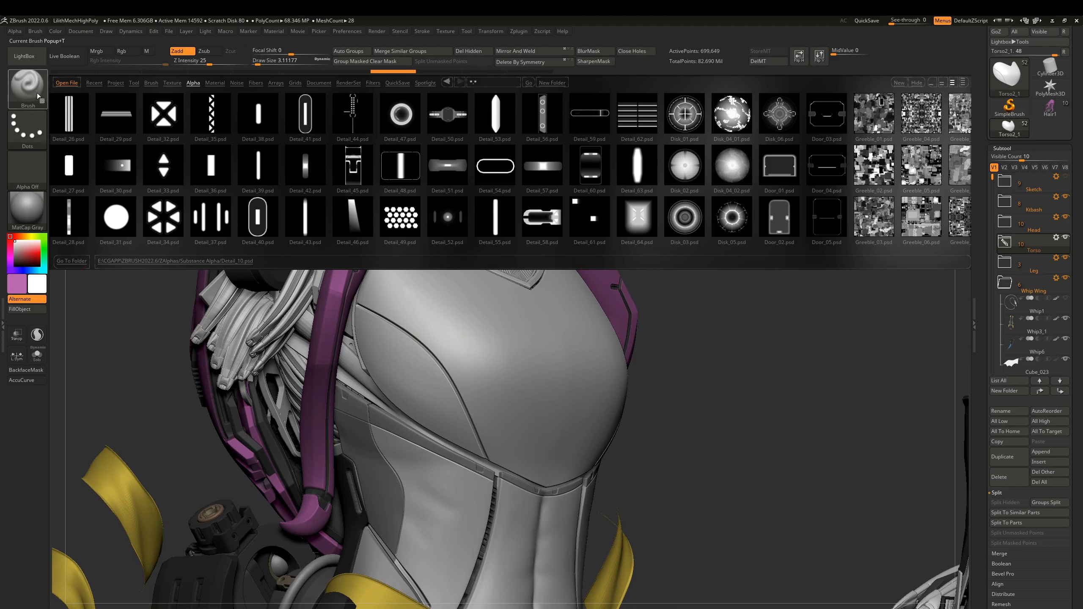
left_click(28, 133)
left_click(119, 134)
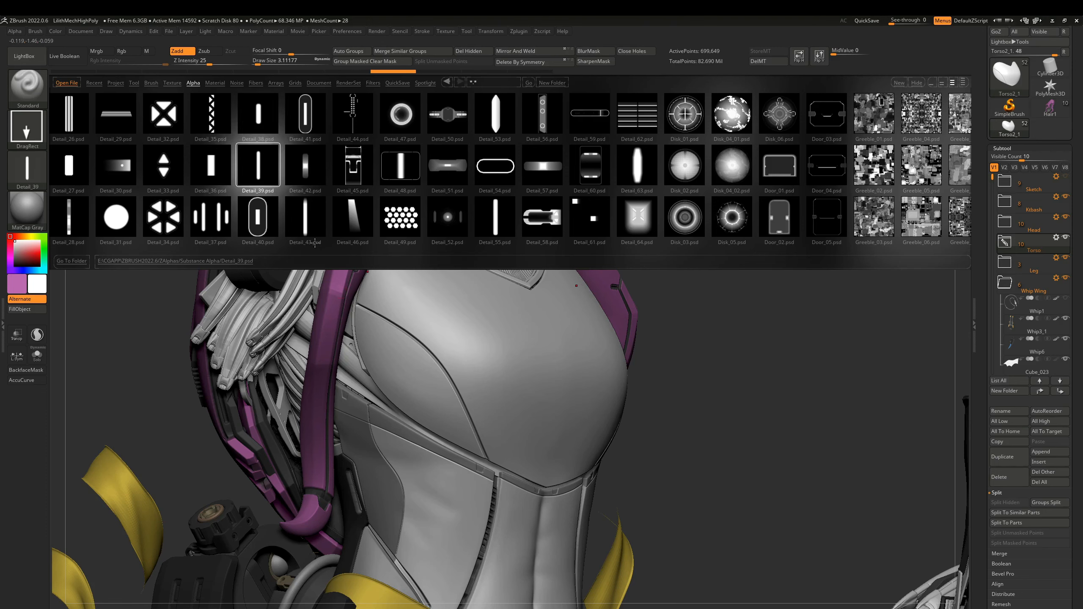
Try stamping raised Detail_39 bars along the curved side seam of the chest piece, and undo them.
right_click_drag(423, 364, 434, 365, "ctrl")
left_click_drag(462, 370, 469, 403)
right_click_drag(500, 446, 497, 416, "ctrl")
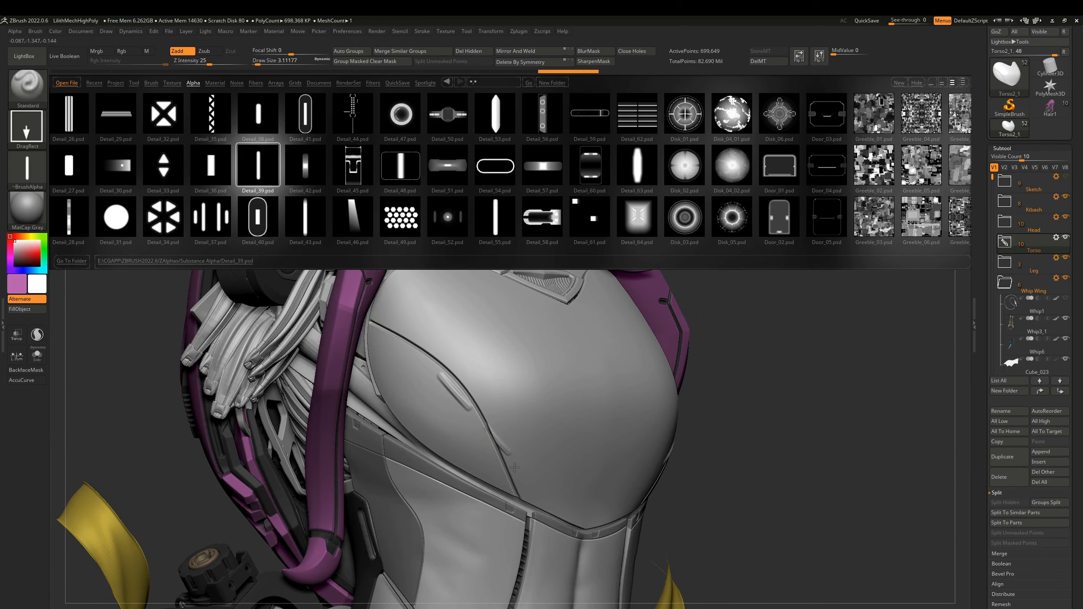
left_click_drag(515, 468, 517, 476)
right_click_drag(517, 426, 490, 387)
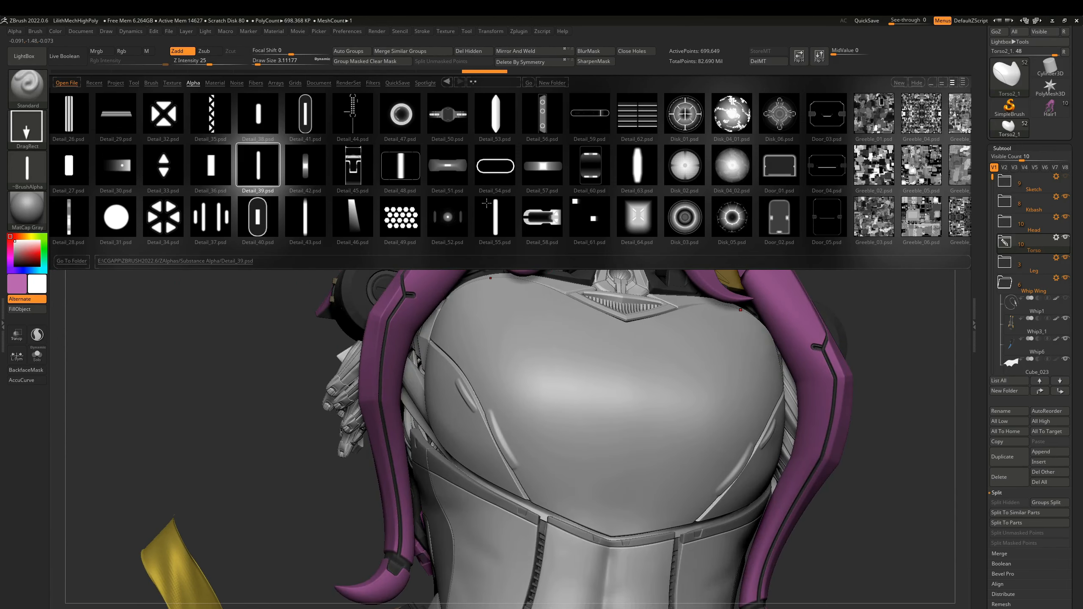
right_click_drag(544, 426, 491, 416)
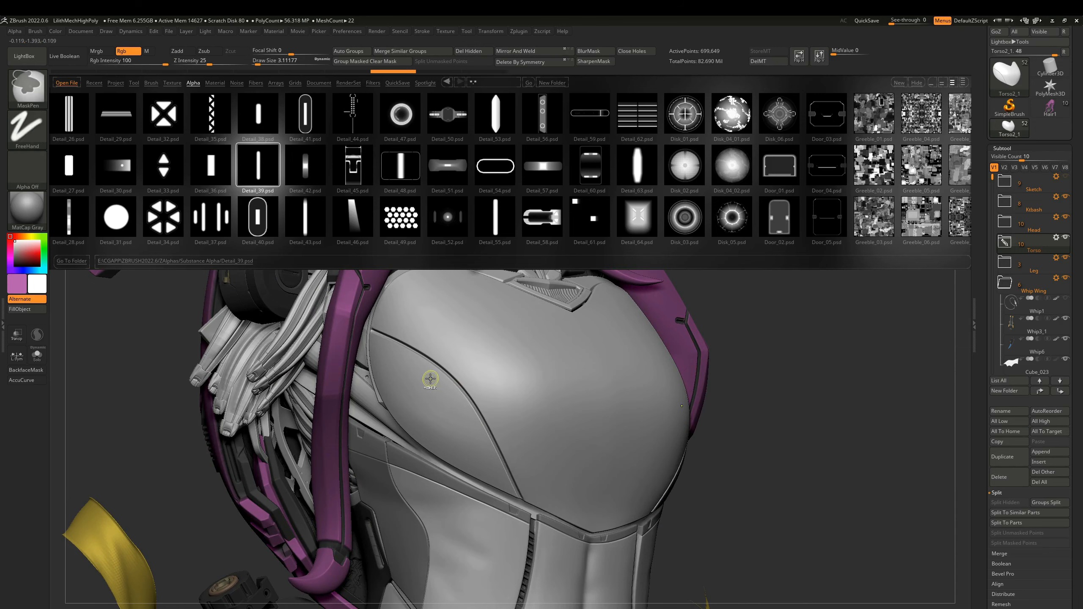
Try stamping the custom_3_holes alpha on the chest's side panel and lower front, and undo the stamps.
left_click(308, 179)
left_click_drag(303, 191, 496, 216)
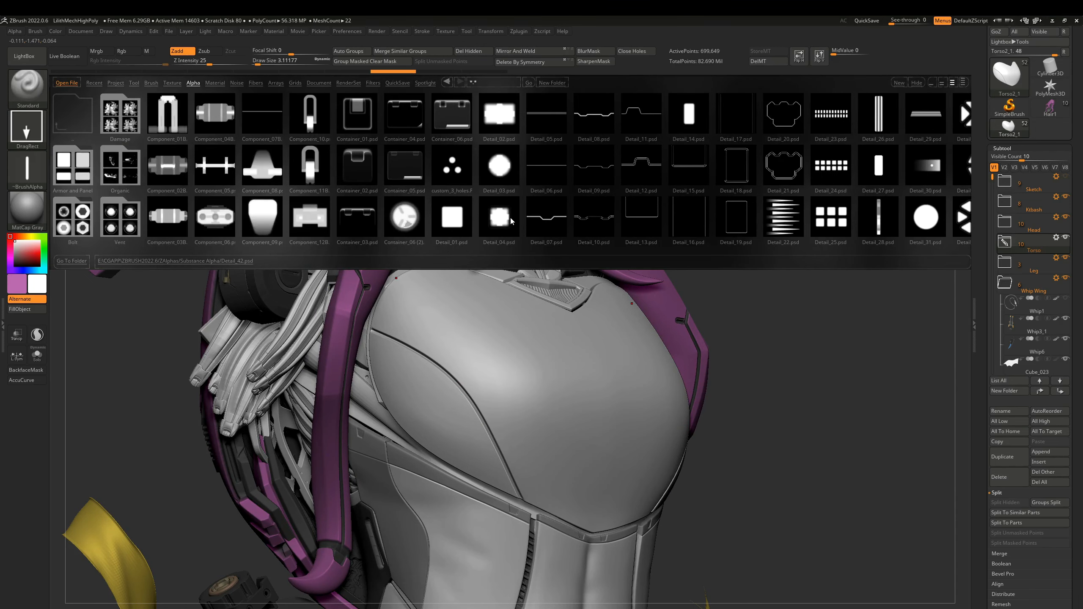
left_click(453, 162)
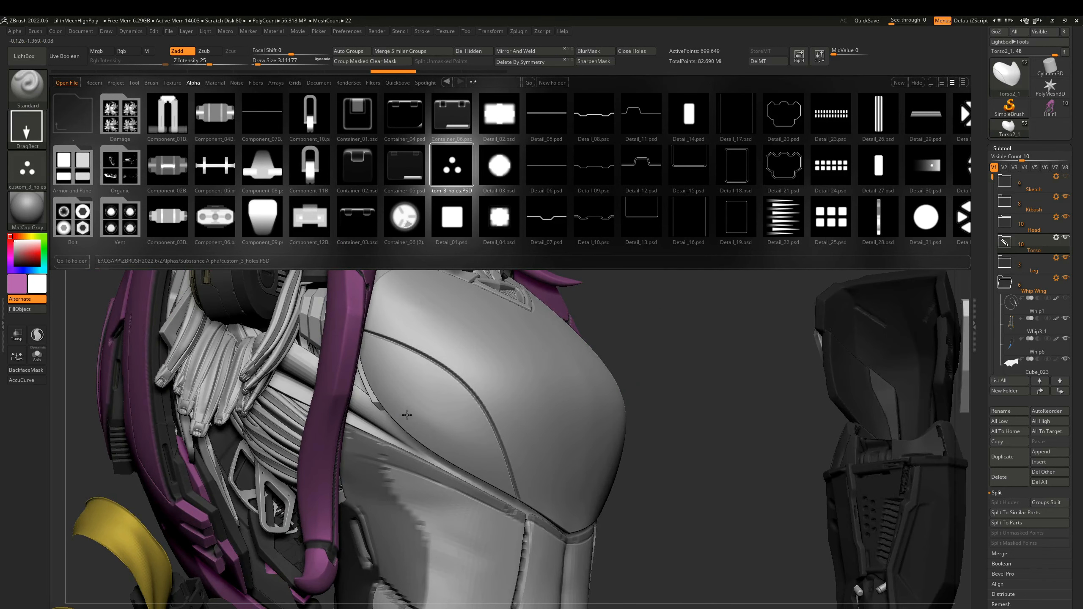
left_click_drag(409, 405, 447, 447)
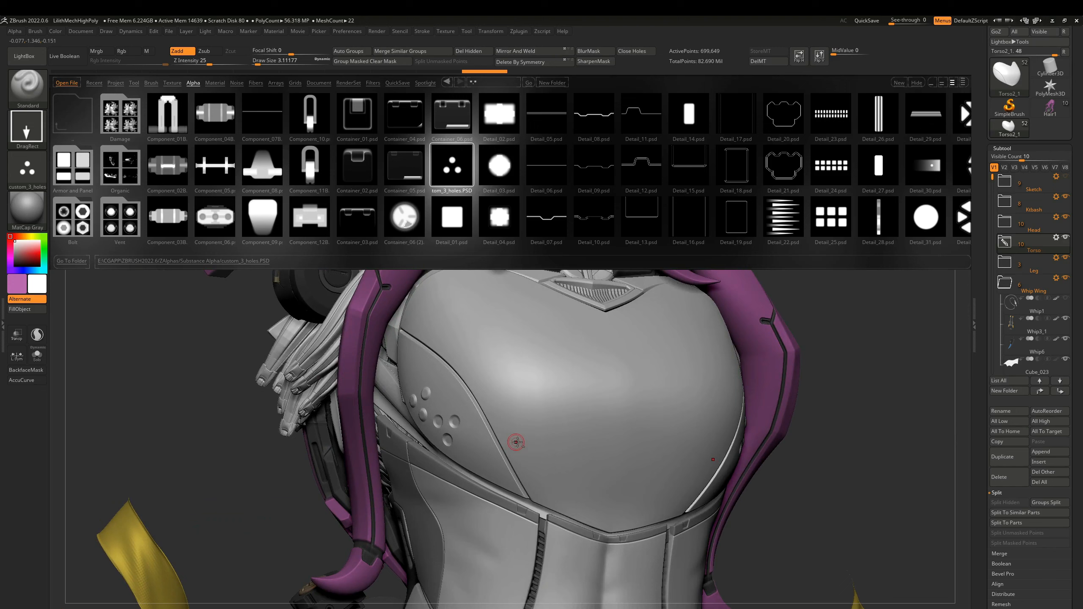
mouse_move(526, 444)
left_mouse_down()
mouse_move(533, 477)
mouse_move(526, 465)
left_mouse_up()
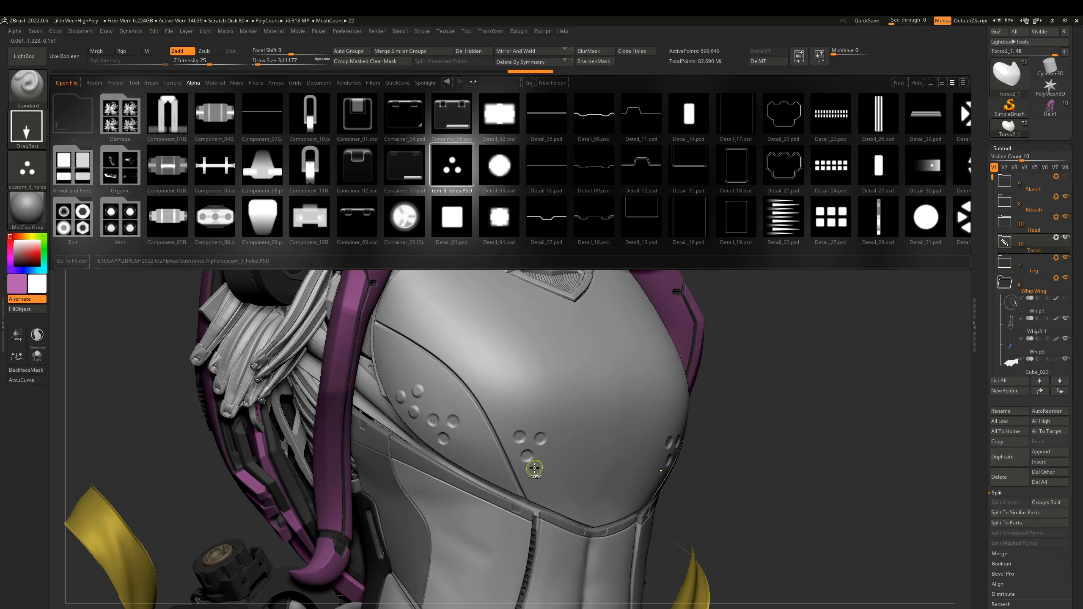
key("ctrl")
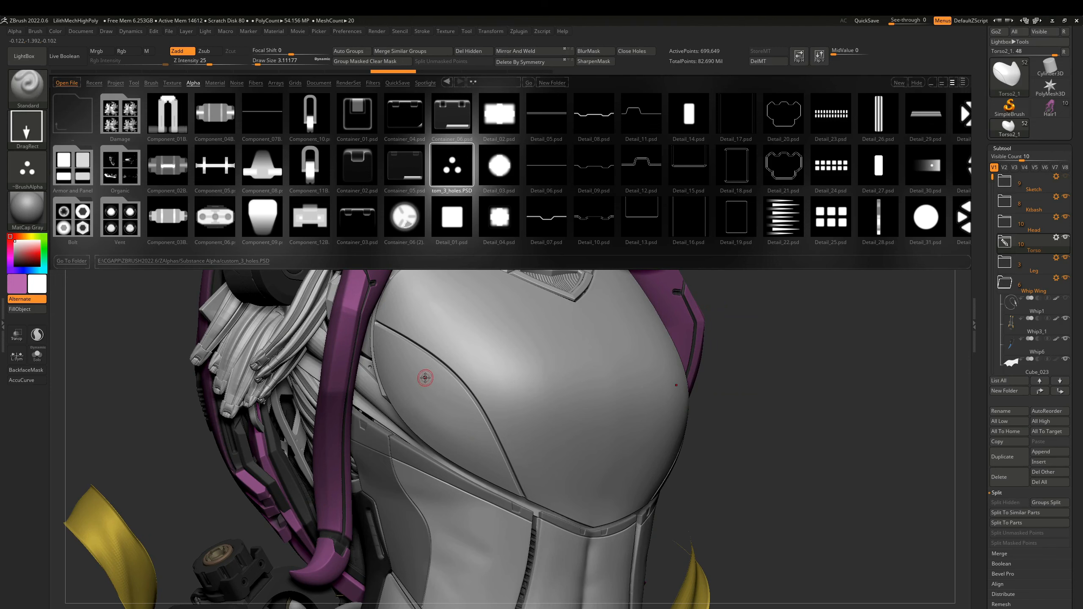
Try stamping a square alpha on the front of the chest piece, and undo the stamps.
right_click_drag(507, 401, 486, 374, "ctrl")
left_click_drag(486, 373, 504, 392)
left_click_drag(516, 401, 536, 420)
left_click_drag(530, 390, 541, 412)
key("ctrl+z")
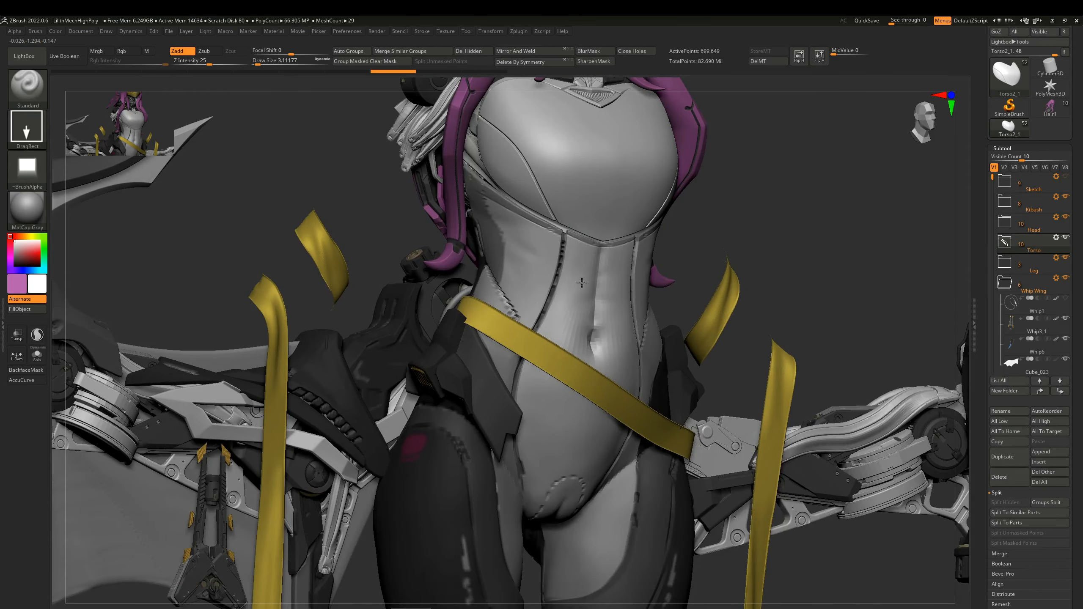
key("ctrl")
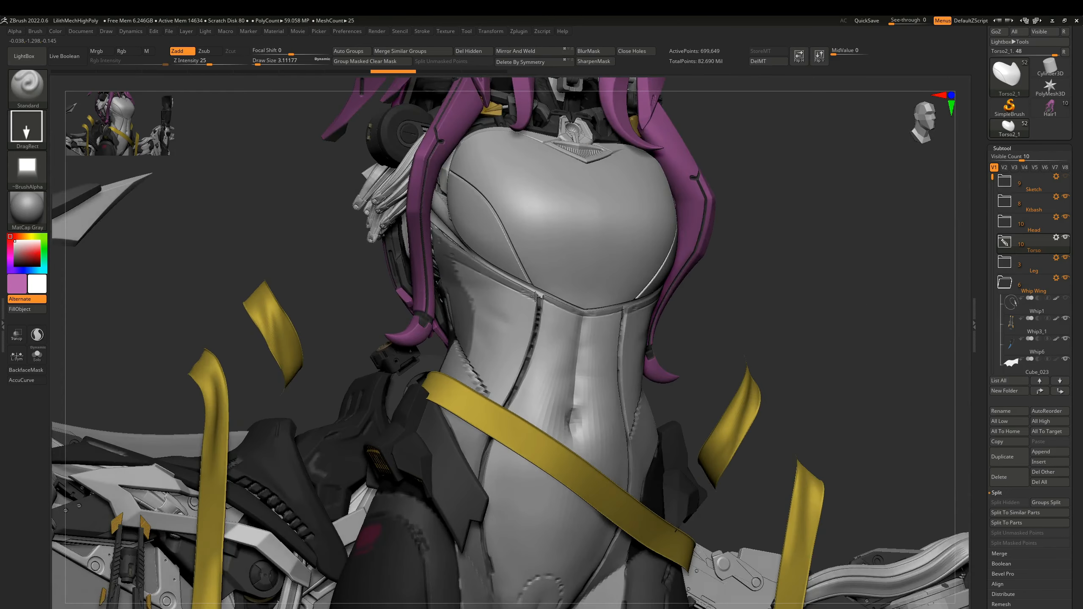
mouse_move(527, 288)
right_mouse_down()
mouse_move(607, 305)
mouse_move(569, 306)
right_mouse_up()
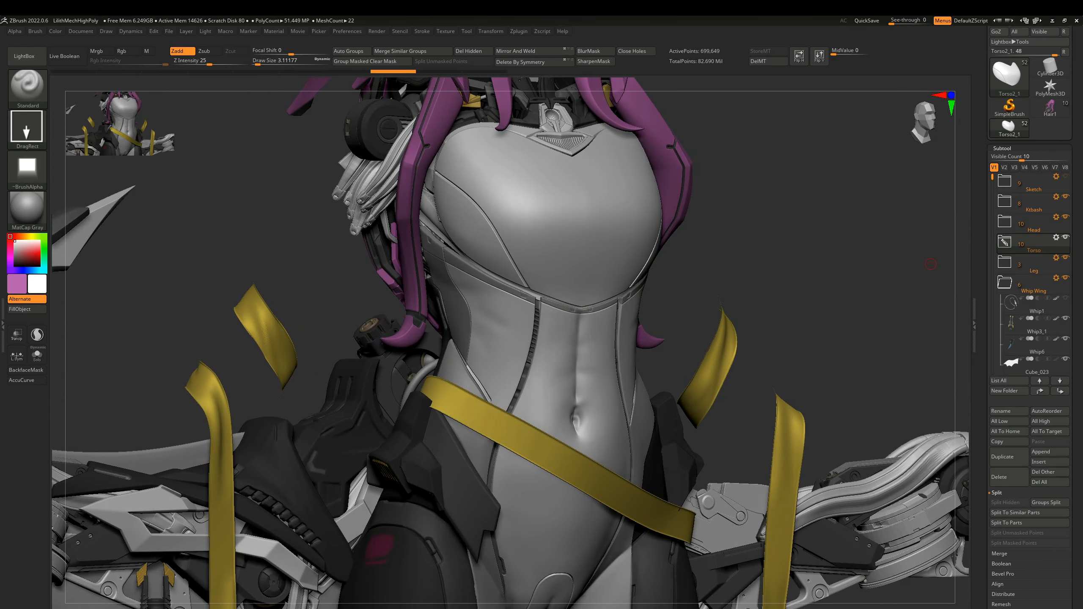